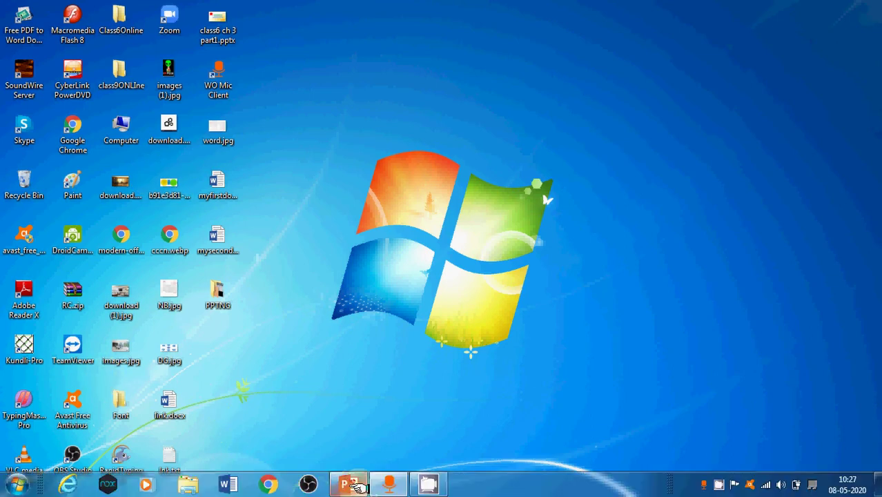
Bring PowerPoint to the front and open the Audio dropdown on the Insert tab.
{"action": "left_click", "coordinate": [349, 485]}
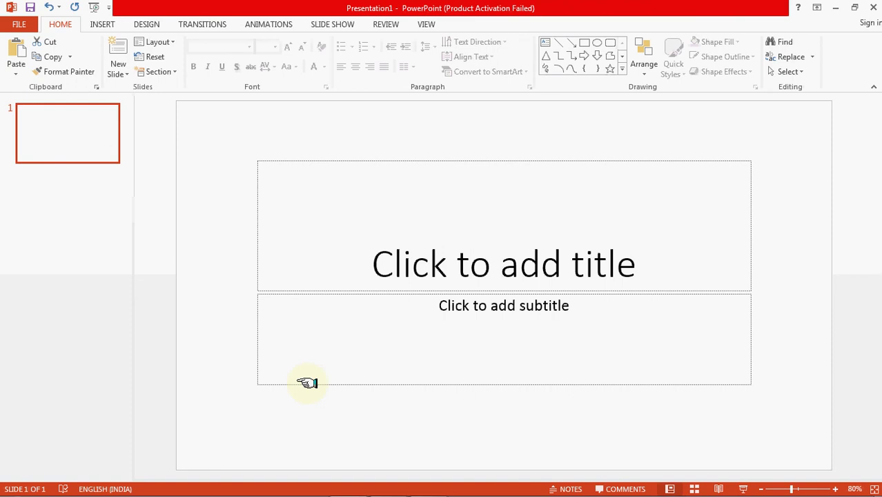
{"action": "left_click", "coordinate": [101, 23]}
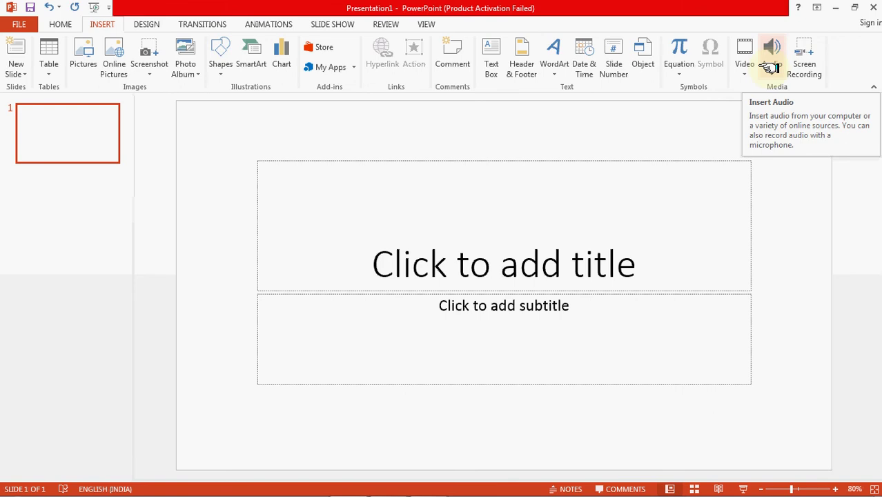
{"action": "left_click", "coordinate": [771, 69]}
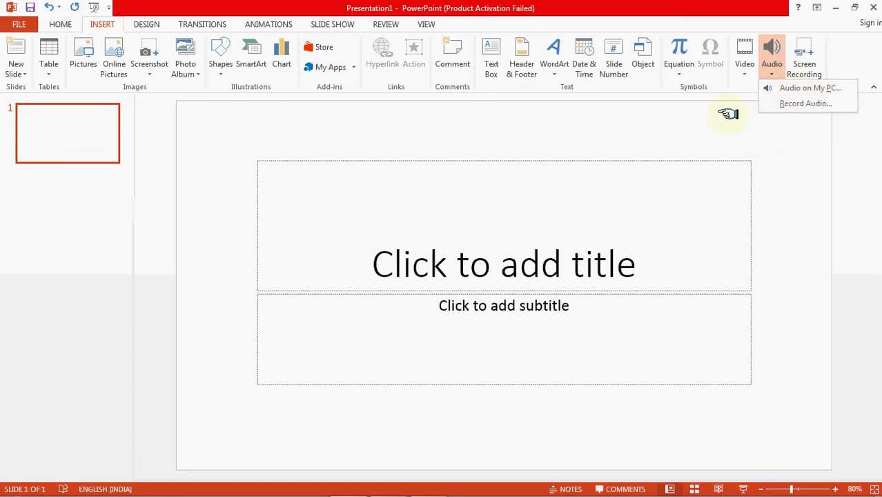
Insert the Sleep Away.mp3 sample track from the computer onto the title slide.
{"action": "left_click", "coordinate": [791, 89]}
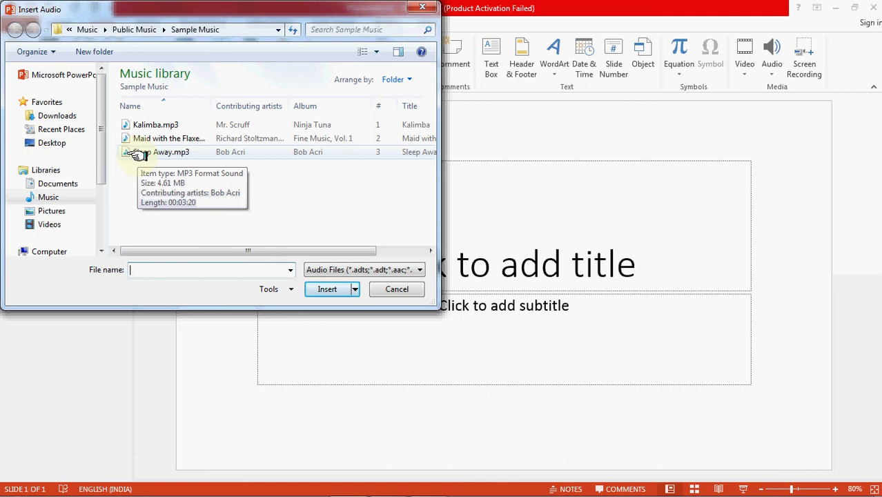
{"action": "left_click", "coordinate": [138, 153]}
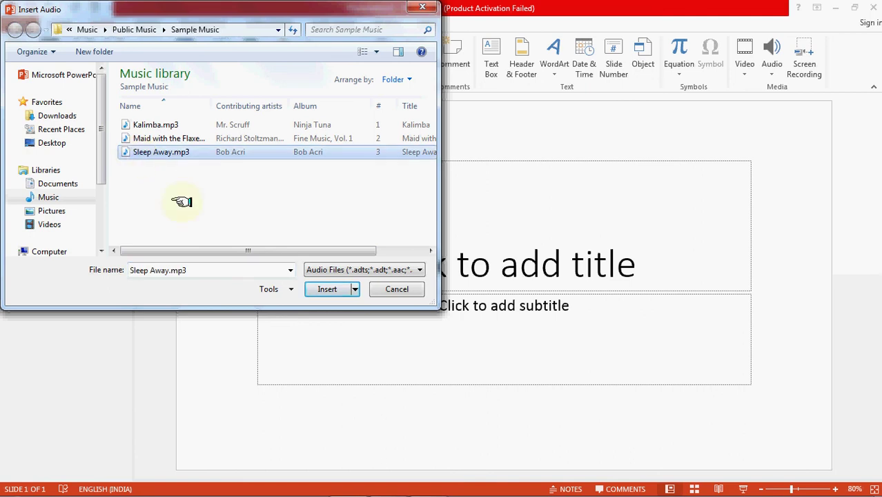
{"action": "left_click", "coordinate": [325, 290]}
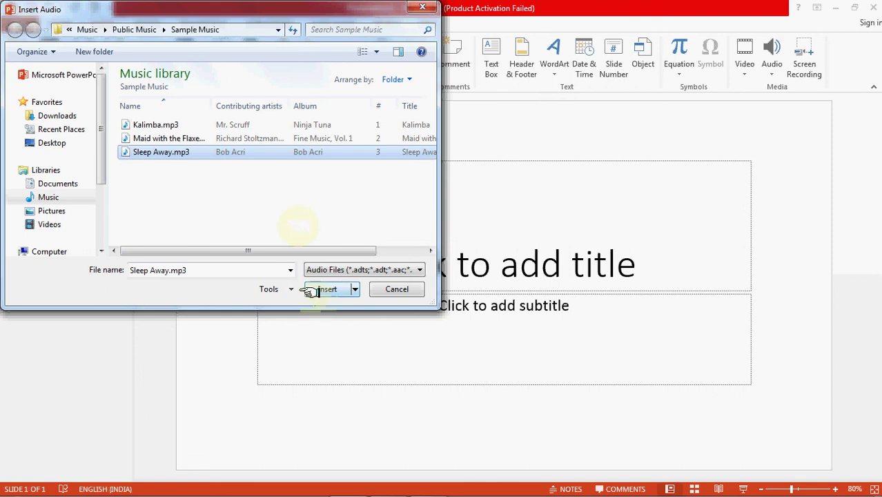
{"action": "left_click", "coordinate": [321, 289]}
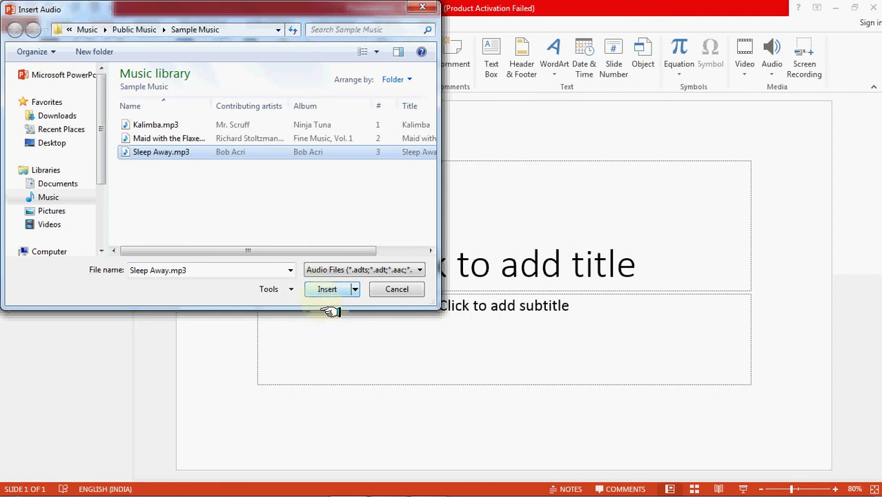
{"action": "left_click", "coordinate": [326, 290]}
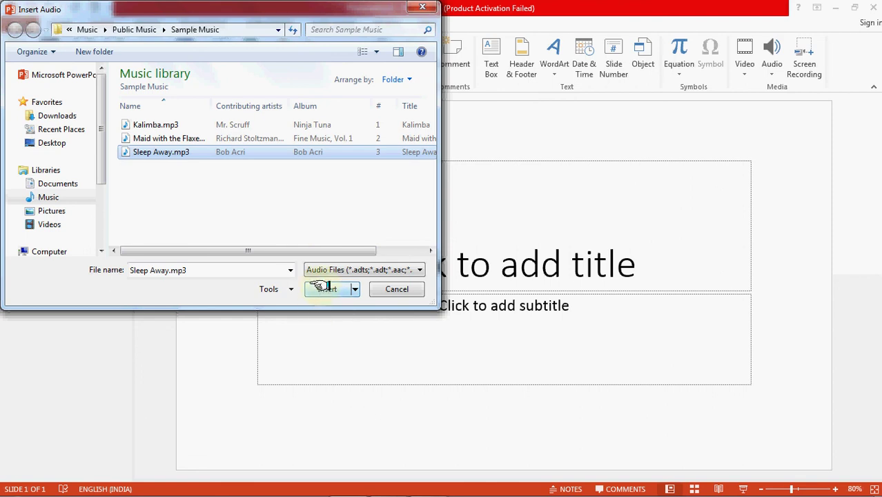
{"action": "left_click", "coordinate": [319, 289]}
{"action": "left_click", "coordinate": [322, 289]}
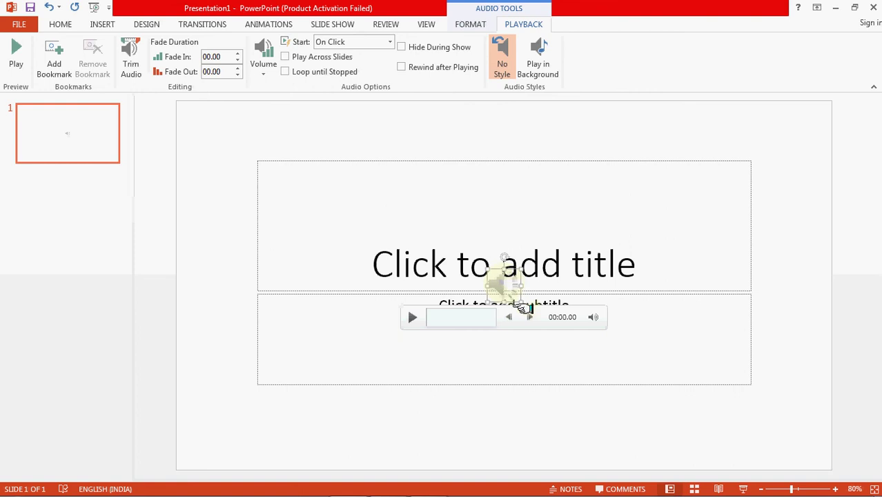
Play the Sleep Away clip, pause and resume it, then stop it at 00:15.34.
{"action": "left_click", "coordinate": [412, 318]}
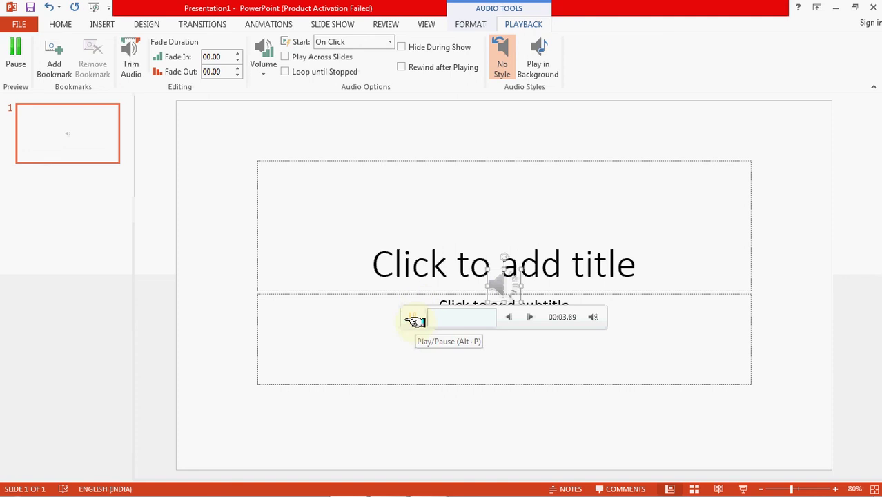
{"action": "left_click", "coordinate": [412, 319]}
{"action": "left_click", "coordinate": [413, 319]}
{"action": "left_click", "coordinate": [414, 321]}
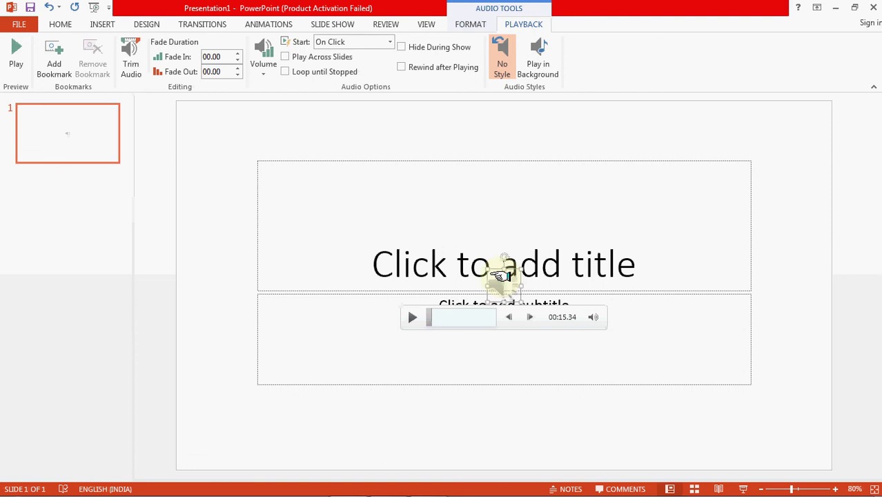
Drag the speaker icon to the bottom-right corner of the subtitle box.
{"action": "left_click_drag", "start_coordinate": [501, 276], "coordinate": [708, 345]}
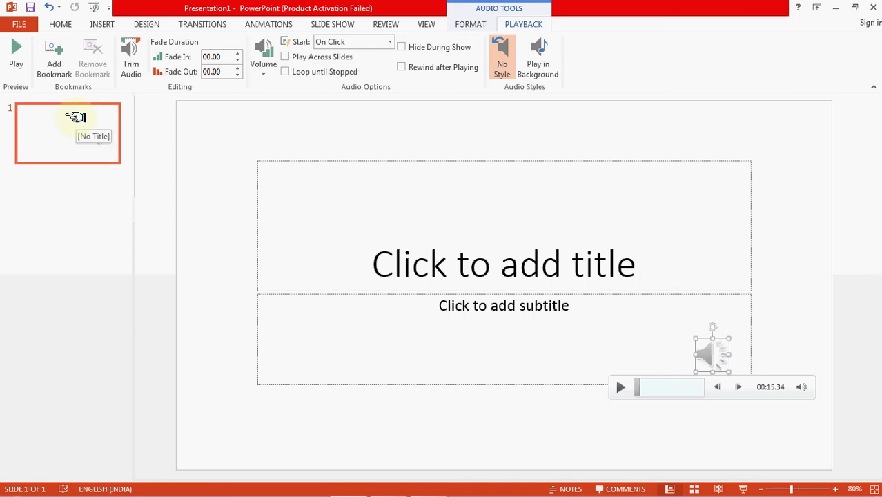
Add a new slide 2 after slide 1.
{"action": "left_click", "coordinate": [76, 117]}
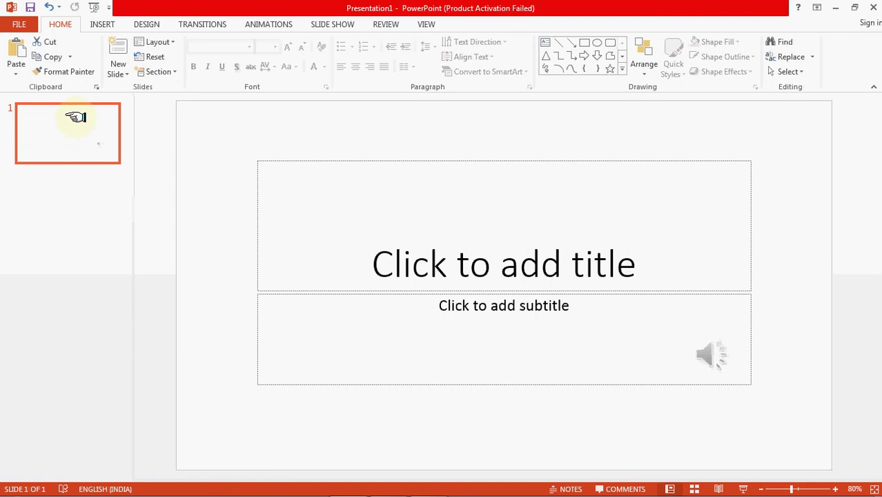
{"action": "key", "text": "Return"}
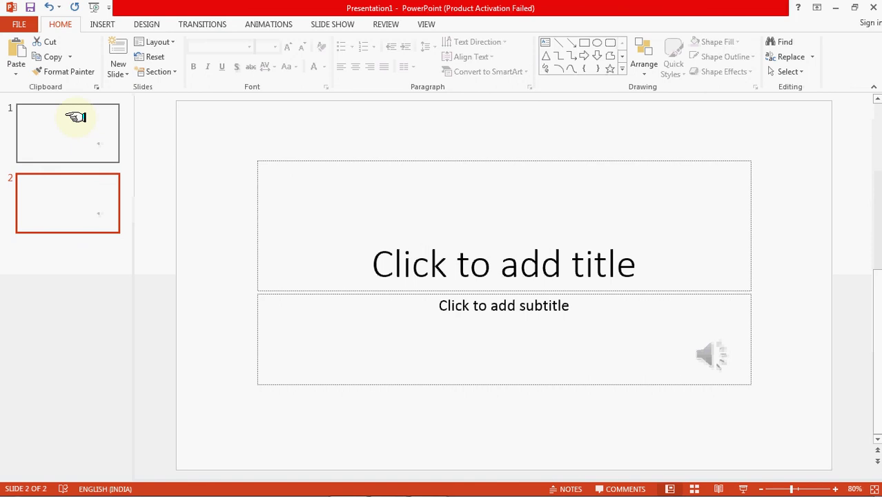
{"action": "left_click", "coordinate": [97, 23]}
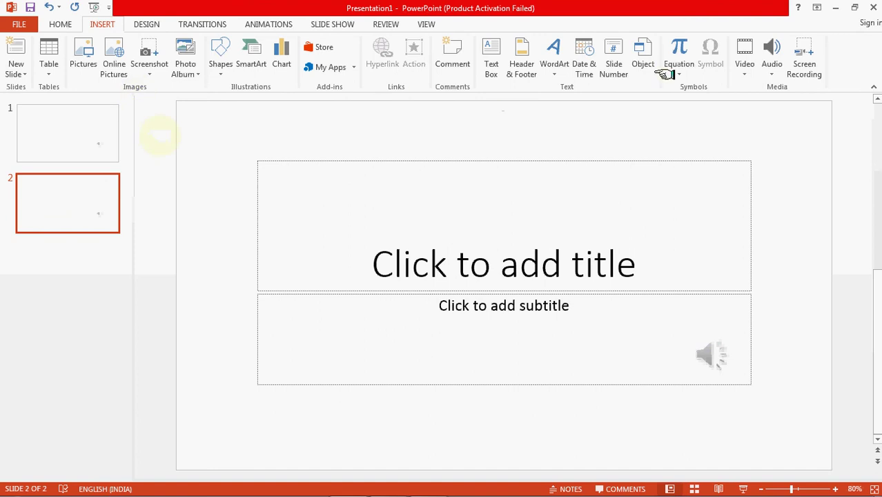
Choose Record Audio from the Audio menu to open the Record Sound dialog for slide 2.
{"action": "left_click", "coordinate": [772, 71]}
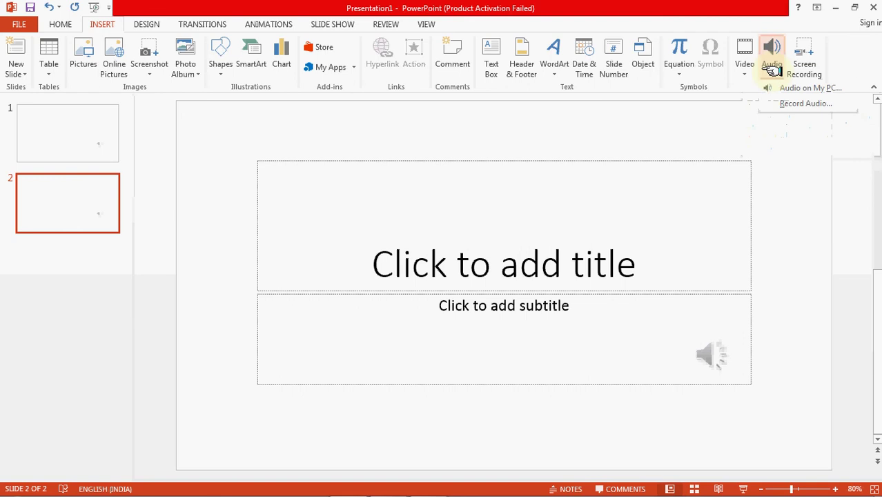
{"action": "left_click", "coordinate": [785, 103]}
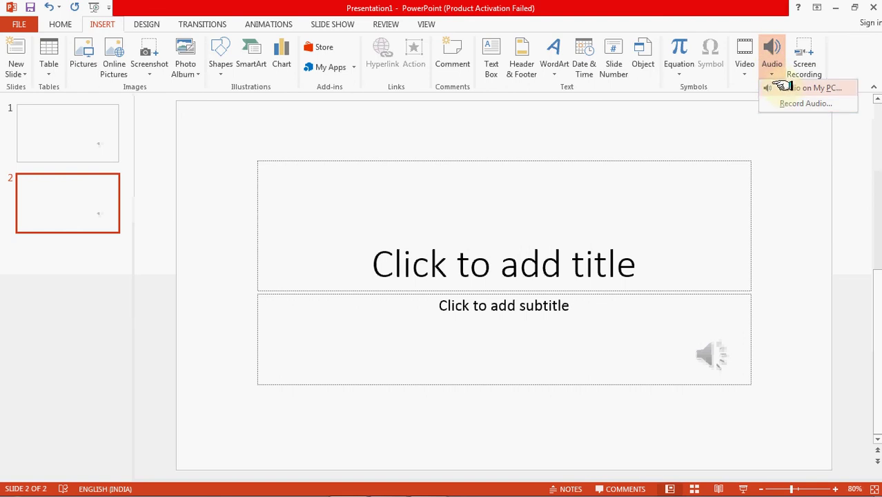
{"action": "left_click", "coordinate": [785, 88]}
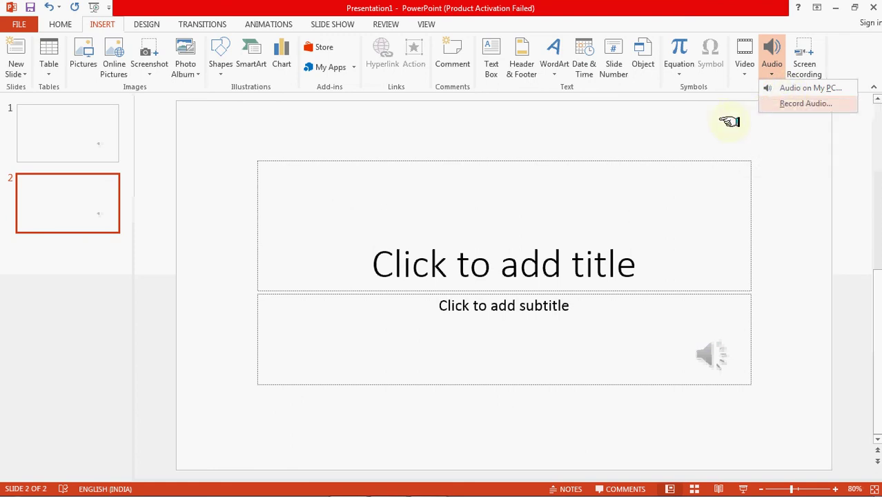
{"action": "left_click", "coordinate": [792, 104]}
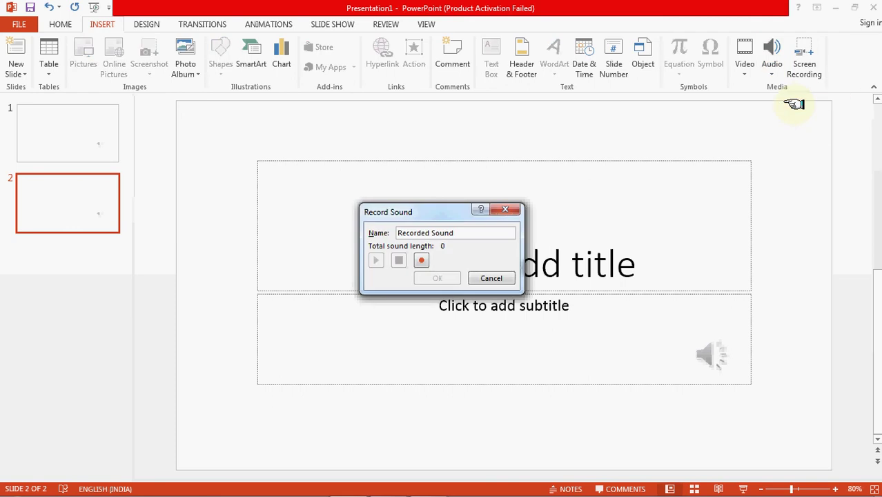
Rename the clip 'demoRecorded Sound' and record about 13 seconds of sound.
{"action": "left_click", "coordinate": [382, 211]}
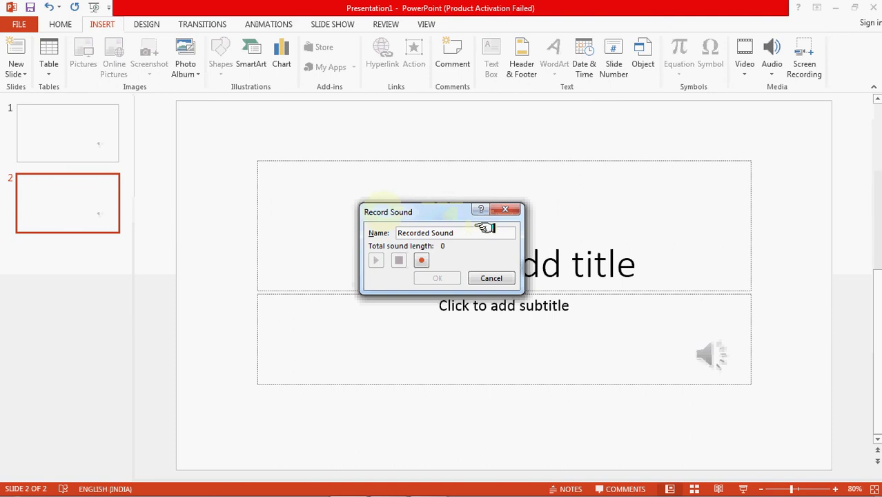
{"action": "left_click", "coordinate": [445, 232]}
{"action": "left_click", "coordinate": [426, 233]}
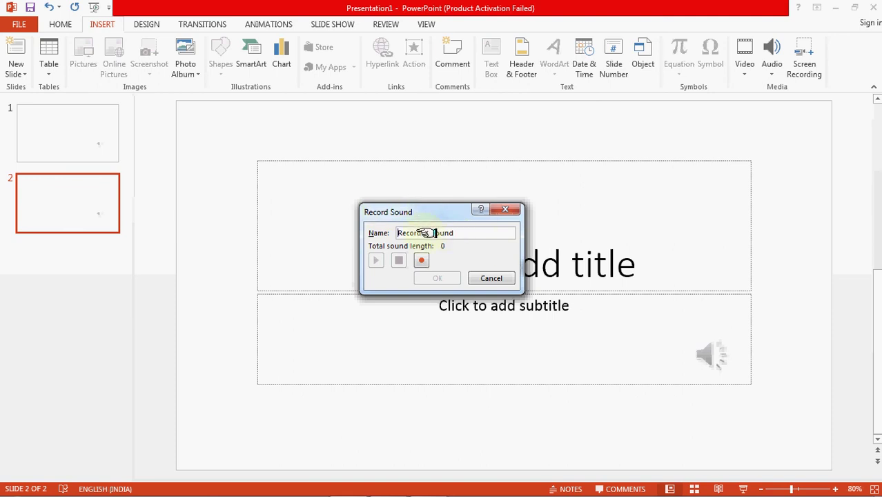
{"action": "left_click", "coordinate": [462, 238]}
{"action": "left_click", "coordinate": [402, 212]}
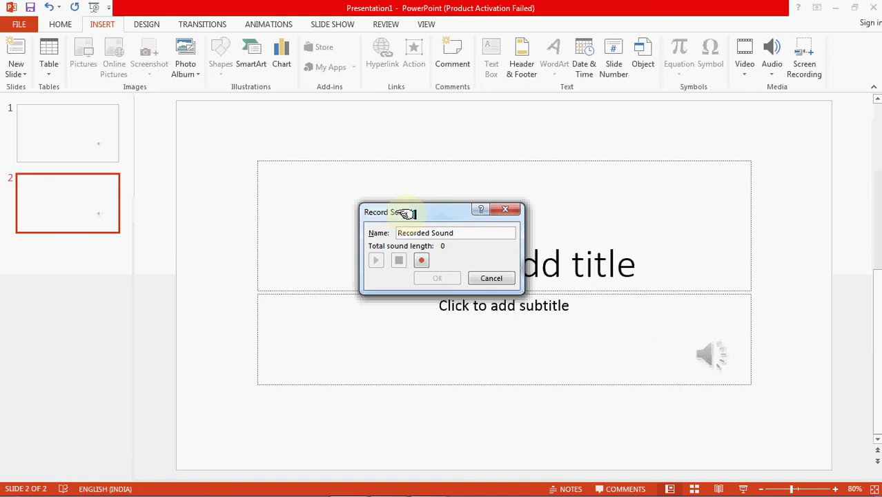
{"action": "type", "text": "demo"}
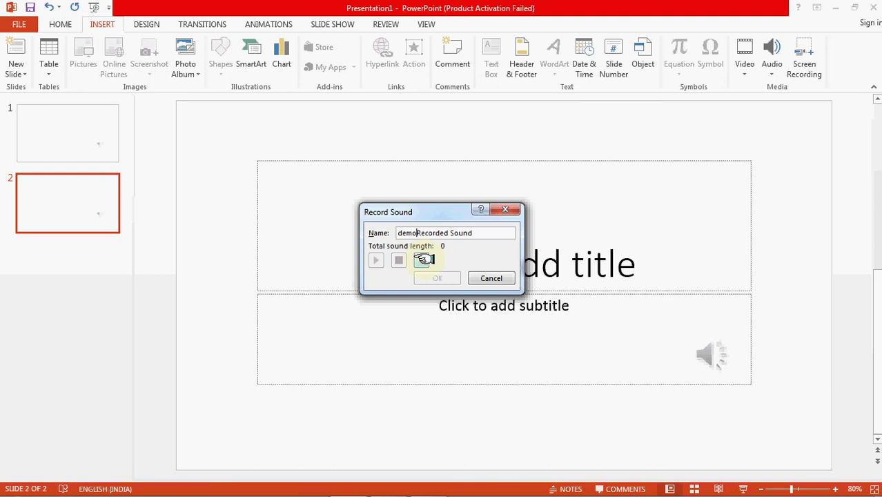
{"action": "left_click", "coordinate": [424, 259]}
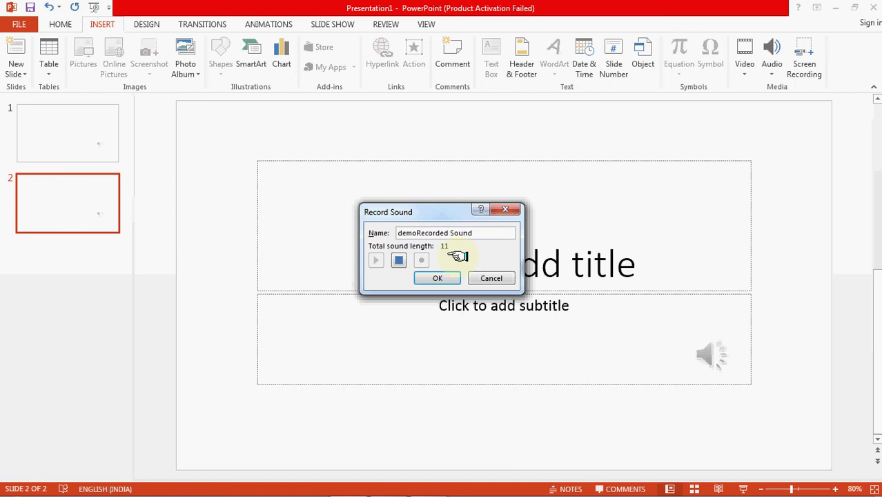
{"action": "left_click", "coordinate": [426, 276]}
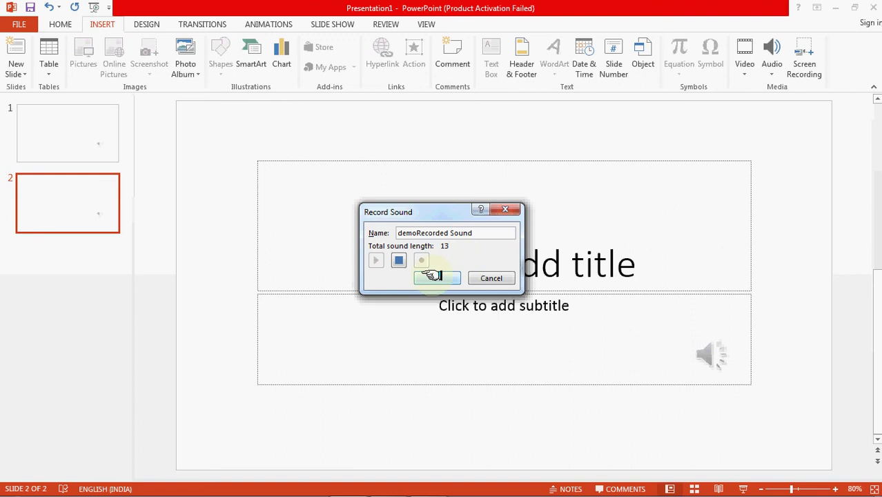
Insert the recorded clip onto slide 2 and play it back twice.
{"action": "left_click", "coordinate": [431, 276]}
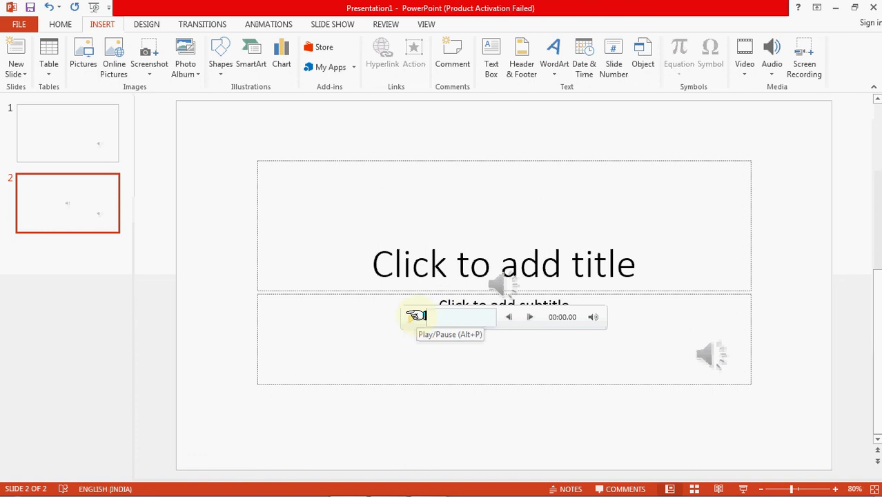
{"action": "left_click", "coordinate": [417, 316]}
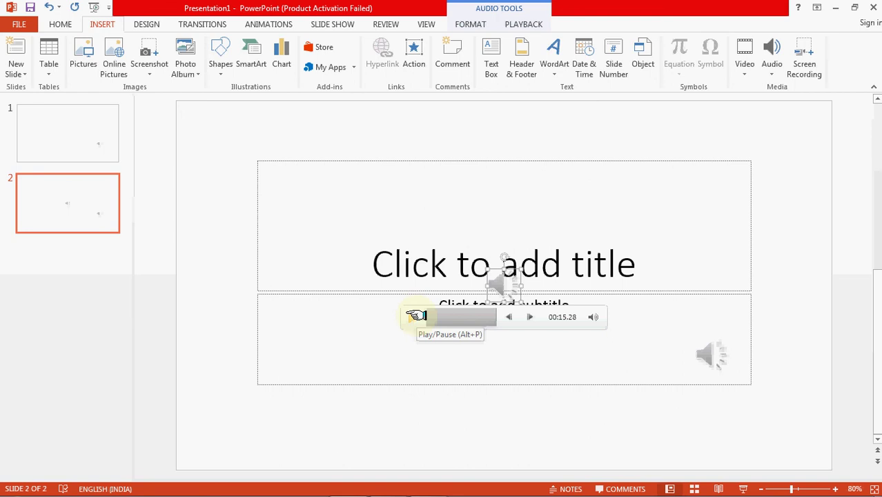
{"action": "left_click", "coordinate": [416, 316]}
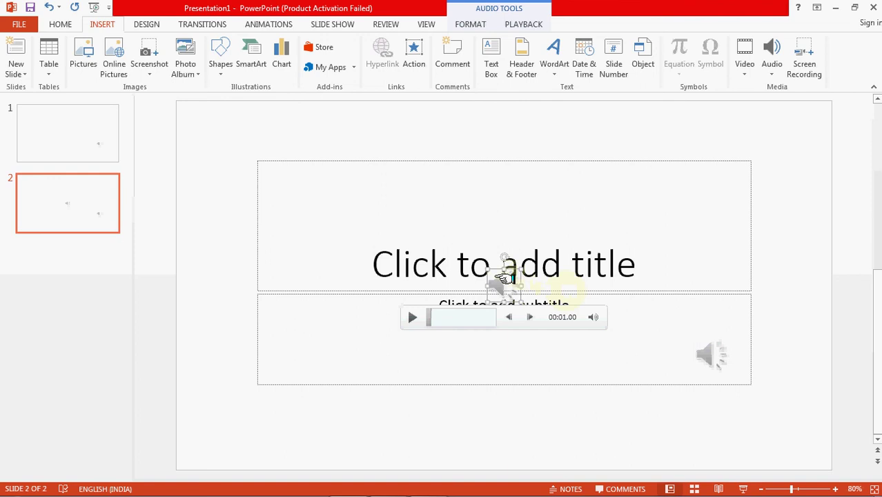
Place the new audio icon at the subtitle box's lower left, then deselect it.
{"action": "left_click_drag", "start_coordinate": [502, 277], "coordinate": [299, 348]}
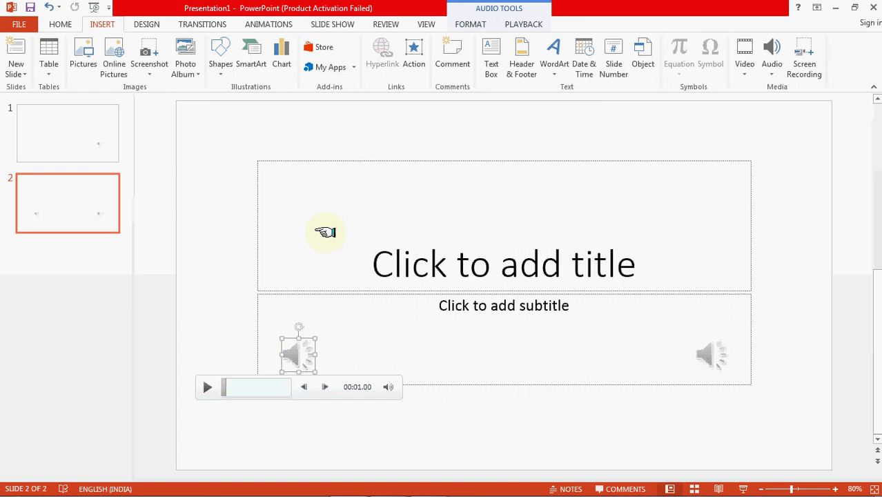
{"action": "left_click", "coordinate": [50, 200]}
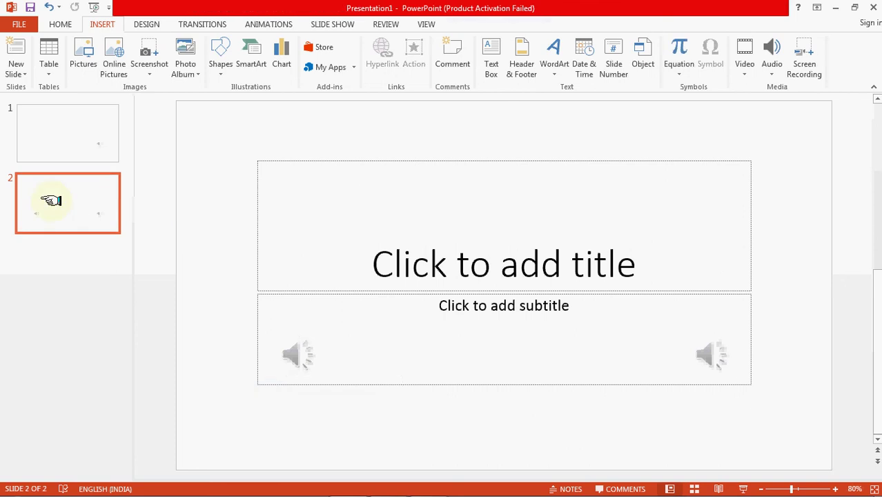
{"action": "left_click", "coordinate": [59, 133]}
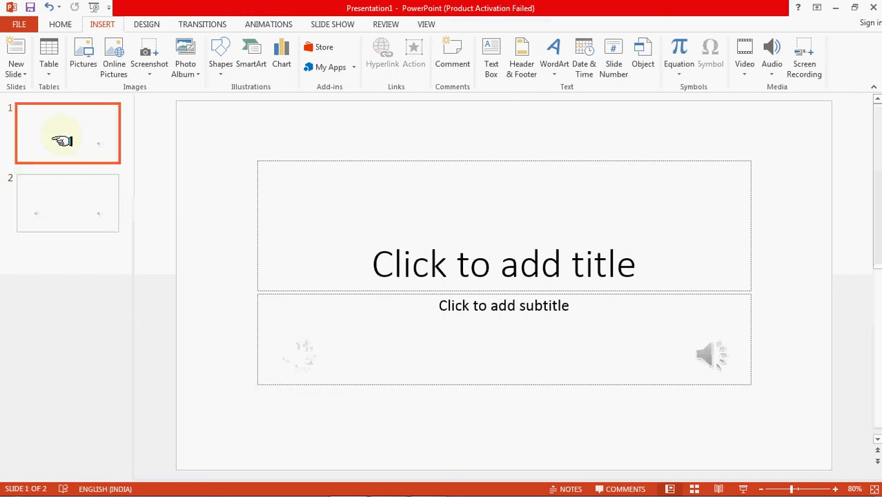
{"action": "left_click", "coordinate": [76, 221]}
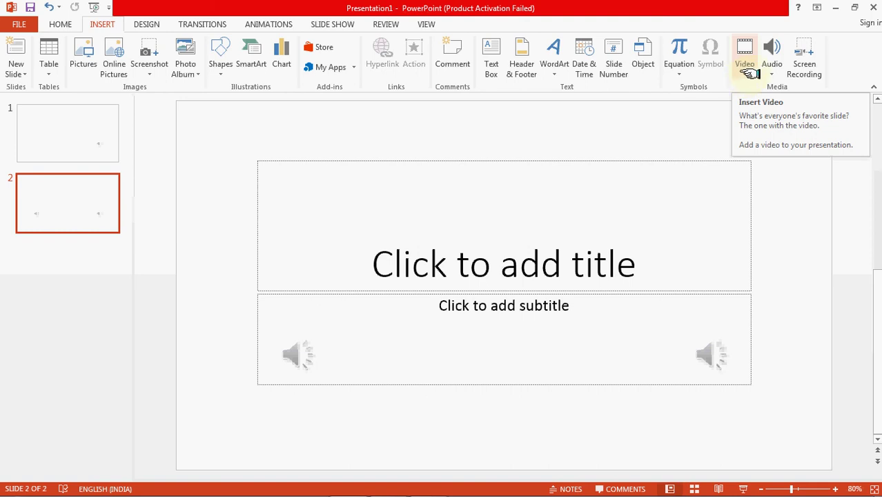
Open the Insert Video dialog via Video on My PC.
{"action": "left_click", "coordinate": [743, 61]}
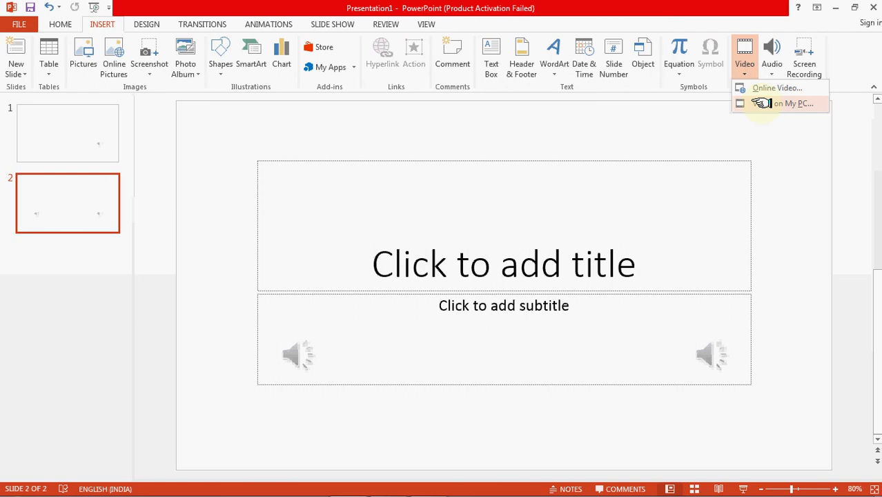
{"action": "left_click", "coordinate": [762, 102]}
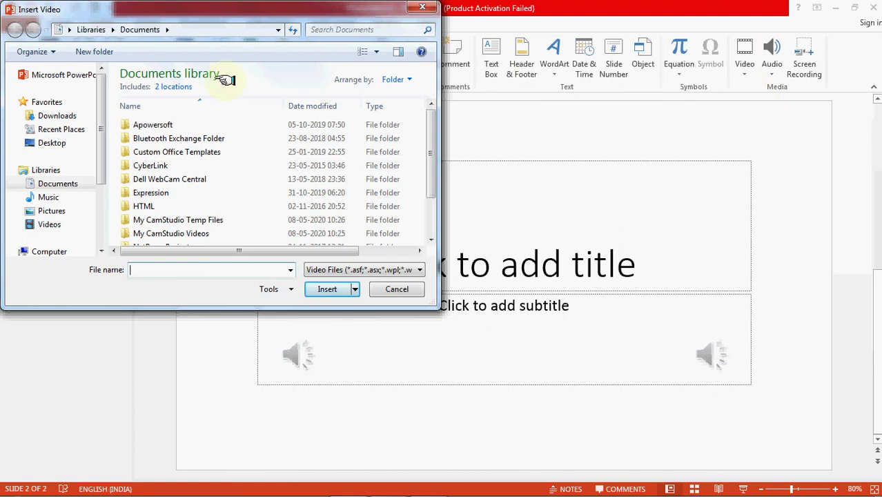
Insert Wildlife.wmv from Libraries > Videos > Sample Videos, filling slide 2 at 19.05 × 33.87 cm.
{"action": "left_click", "coordinate": [192, 166]}
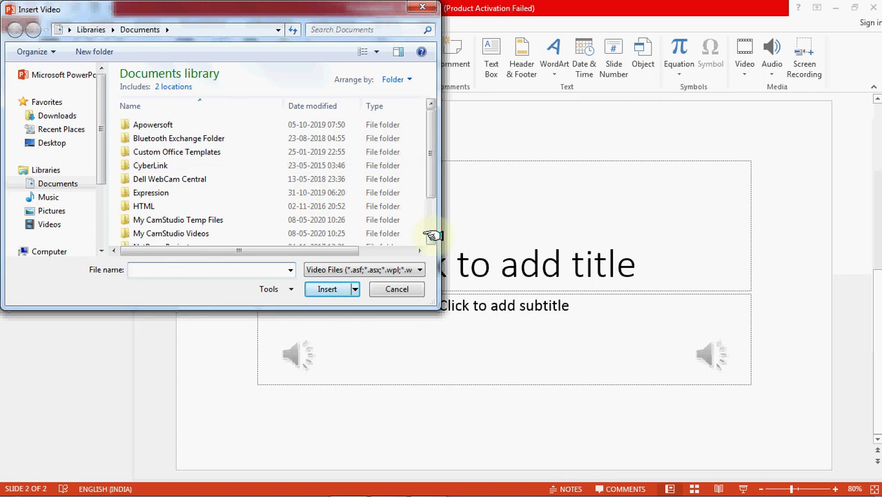
{"action": "scroll", "coordinate": [432, 237], "scroll_direction": "down", "scroll_amount": 2}
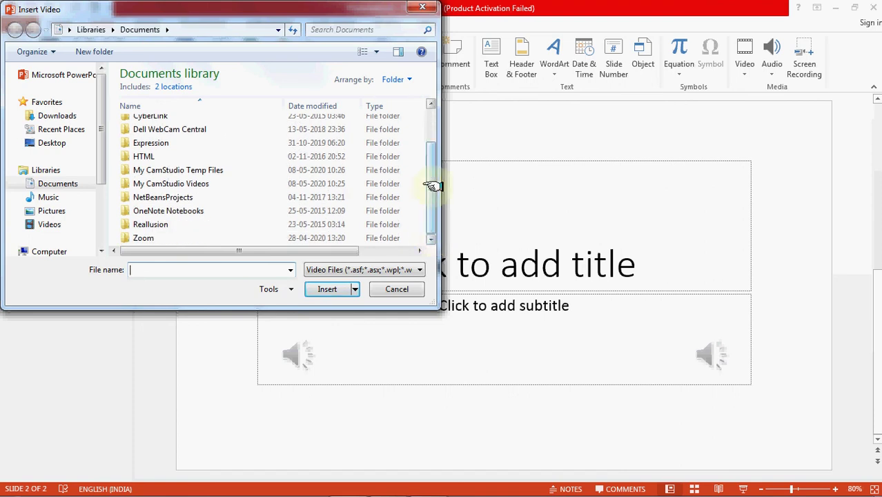
{"action": "left_click_drag", "start_coordinate": [432, 183], "coordinate": [431, 122]}
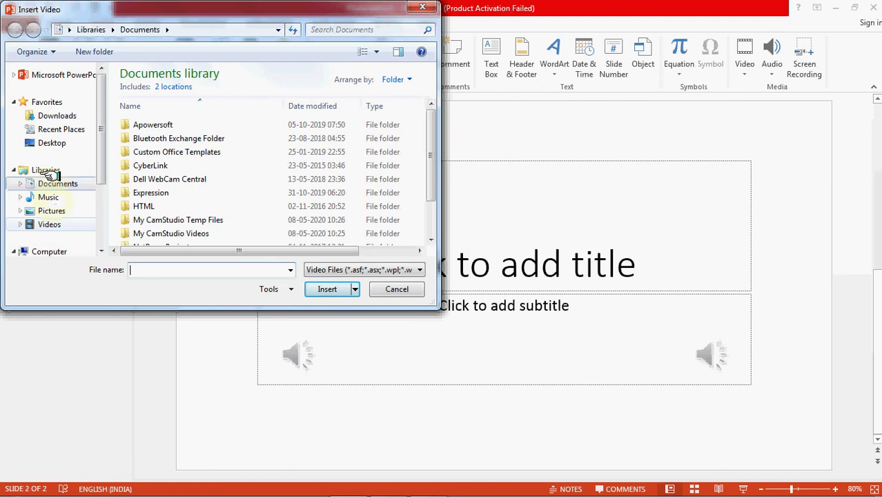
{"action": "left_click", "coordinate": [50, 225]}
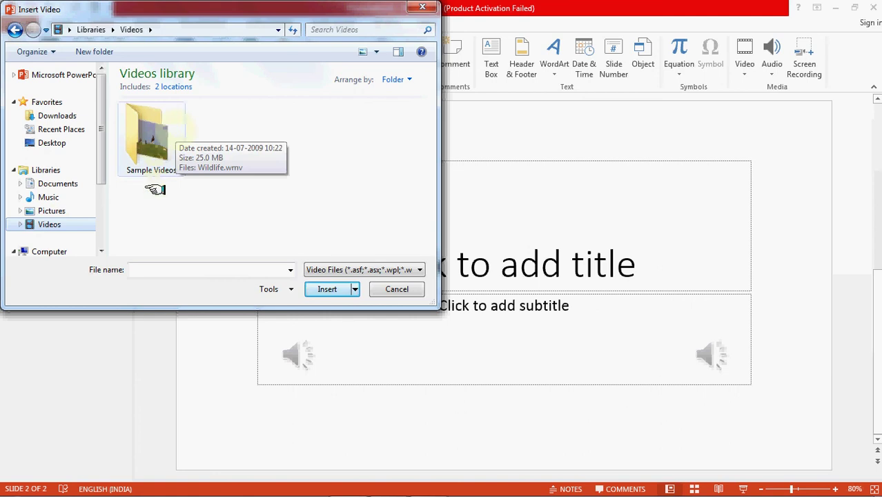
{"action": "double_click", "coordinate": [146, 149]}
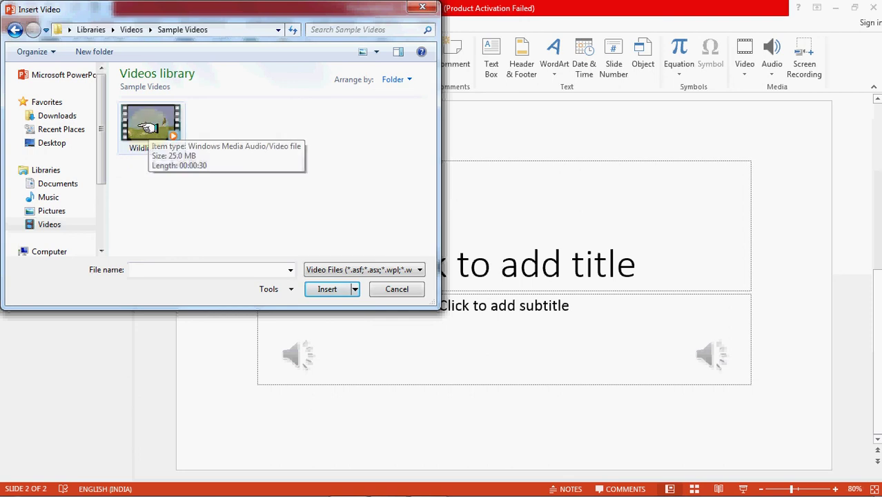
{"action": "left_click", "coordinate": [147, 128]}
{"action": "left_click", "coordinate": [325, 289]}
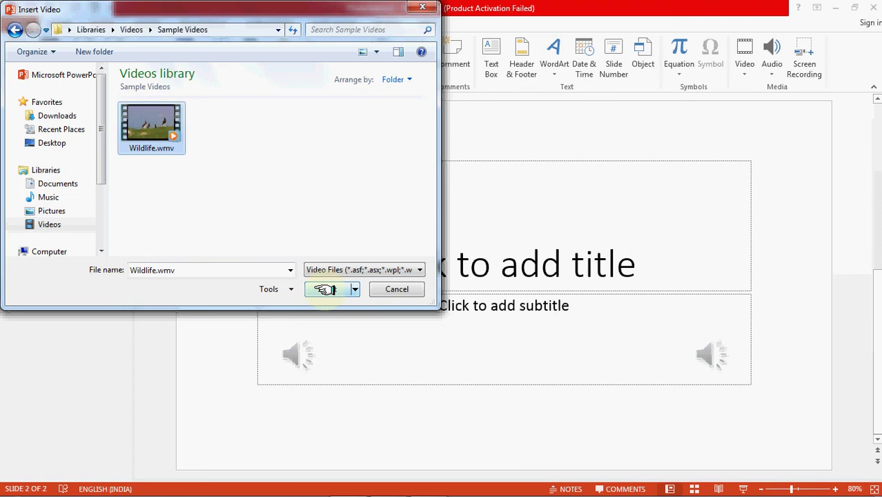
{"action": "left_click", "coordinate": [325, 289]}
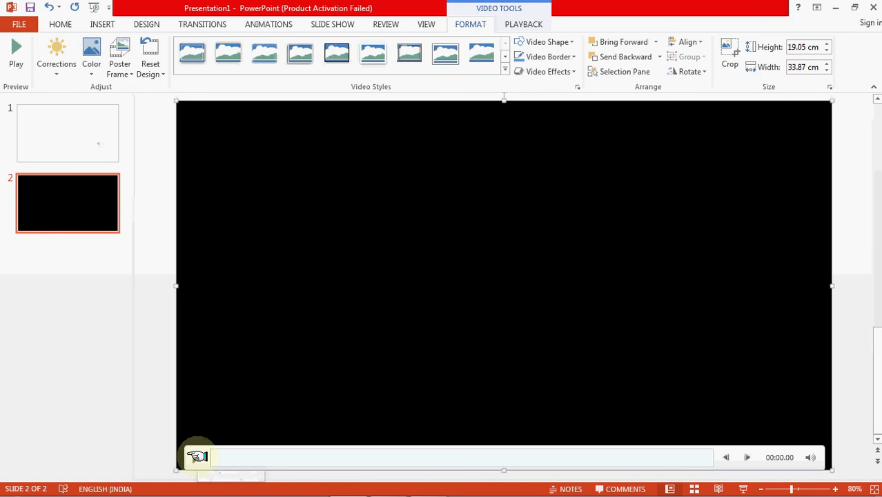
Play the Wildlife clip and pause it at about 00:26.
{"action": "left_click", "coordinate": [197, 456]}
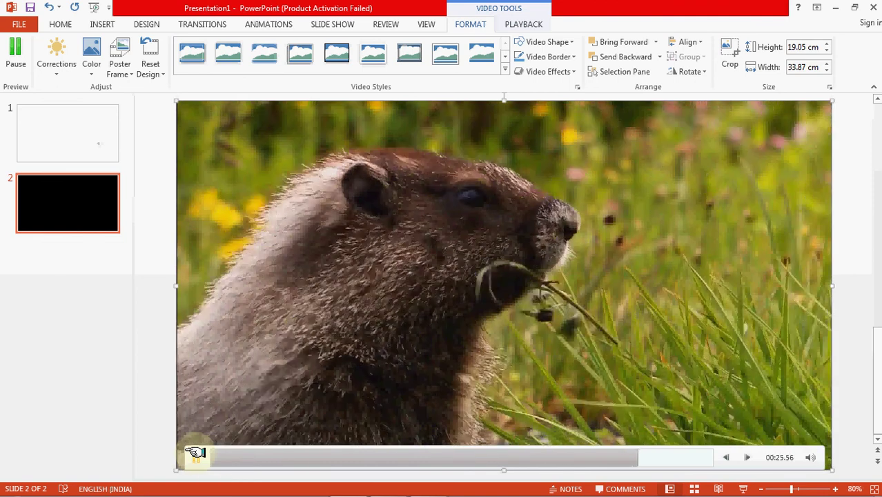
{"action": "left_click", "coordinate": [195, 453]}
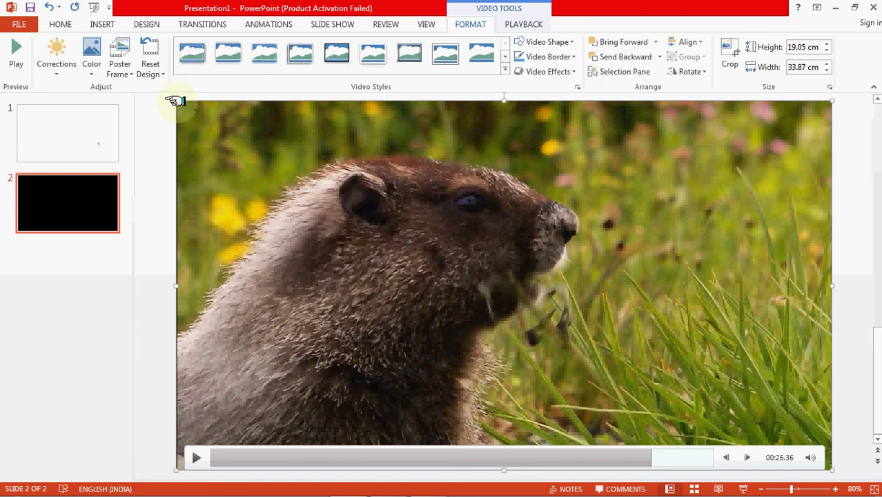
Resize the video to 14.54 × 25.85 cm and drag it to the centre of the slide.
{"action": "left_click_drag", "start_coordinate": [175, 100], "coordinate": [345, 189]}
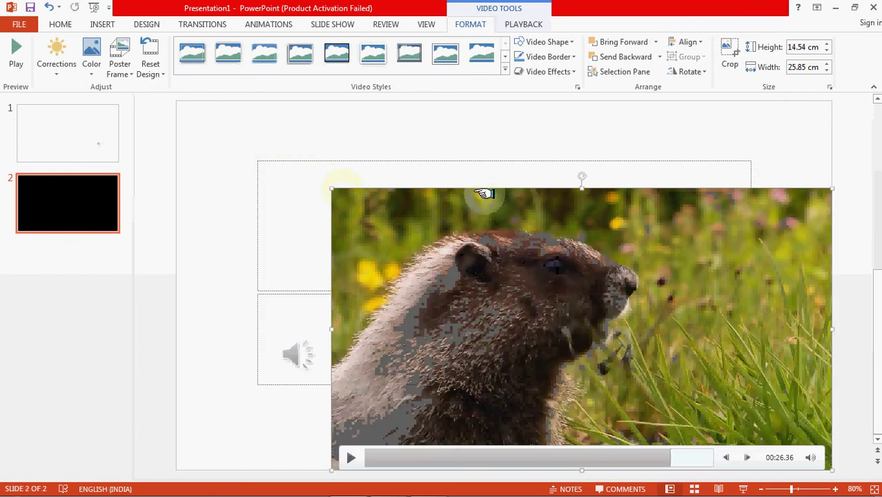
{"action": "left_click_drag", "start_coordinate": [613, 238], "coordinate": [536, 203]}
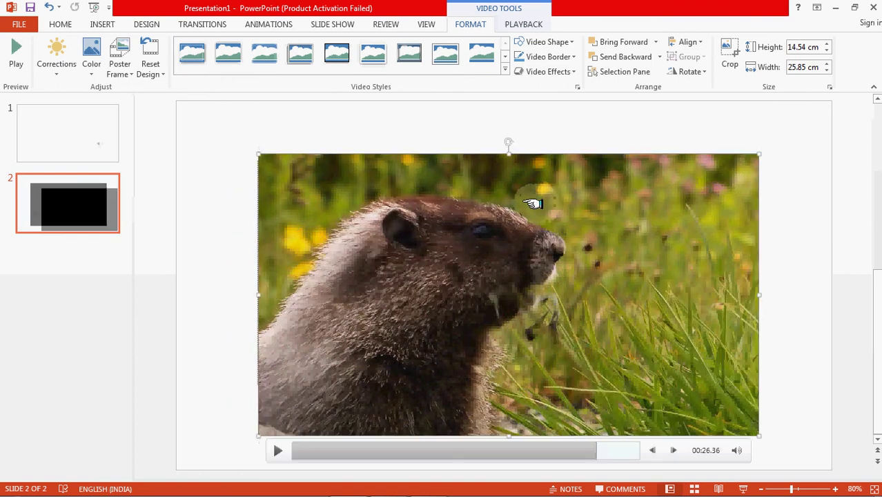
{"action": "left_click", "coordinate": [293, 163]}
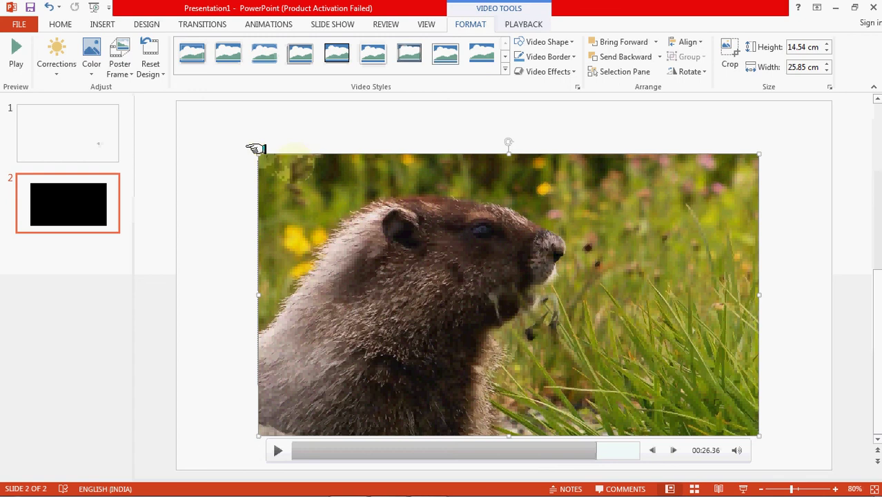